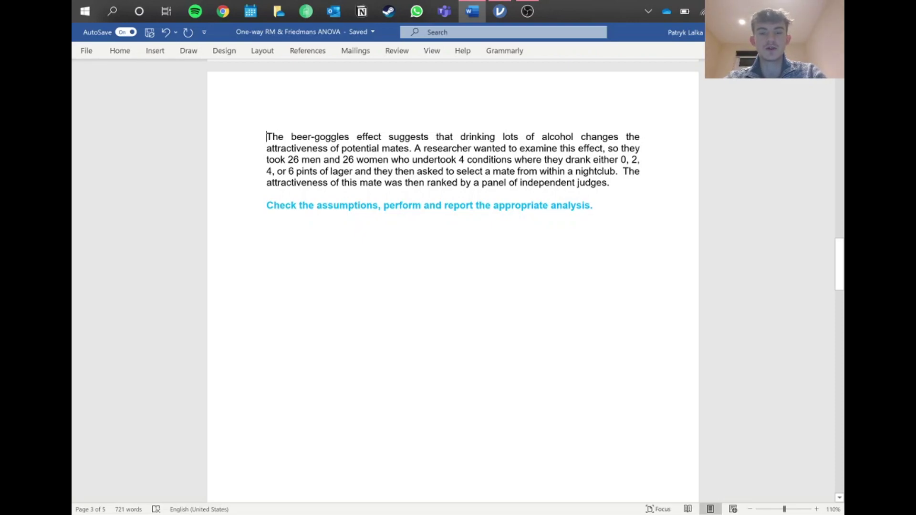
- Scroll through the Word exercise, then bring up the S5.3 beer data in jamovi
scroll(453, 286, "down", 1)
scroll(453, 287, "up", 2)
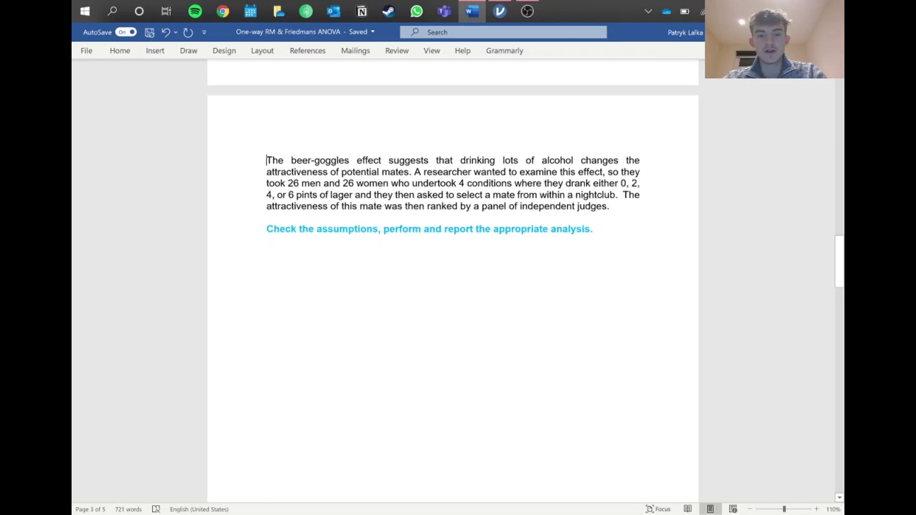
scroll(453, 286, "down", 1)
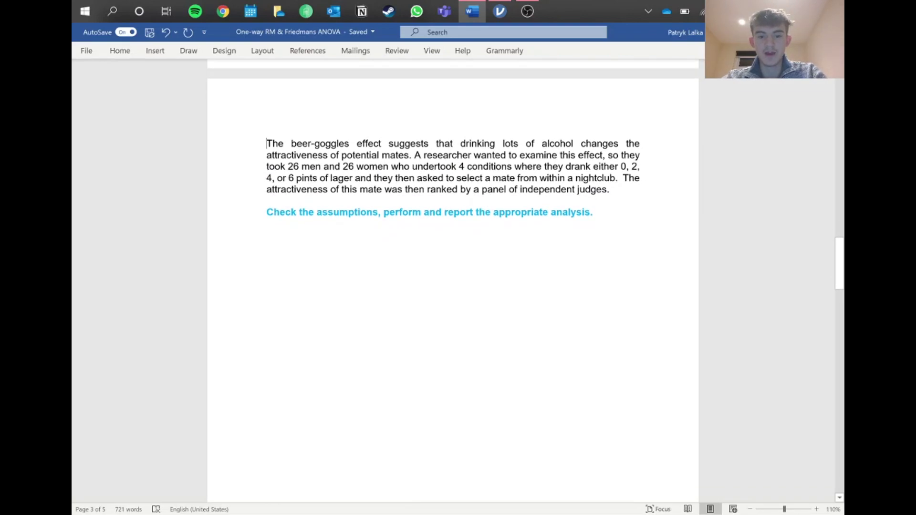
left_click(500, 11)
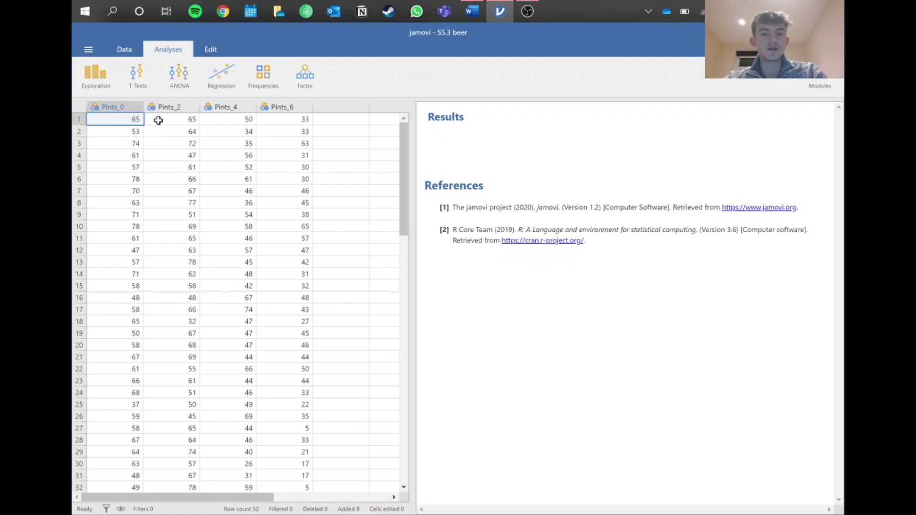
- Start a Descriptives analysis with Pints_0 through Pints_6 as its variables
left_click(110, 87)
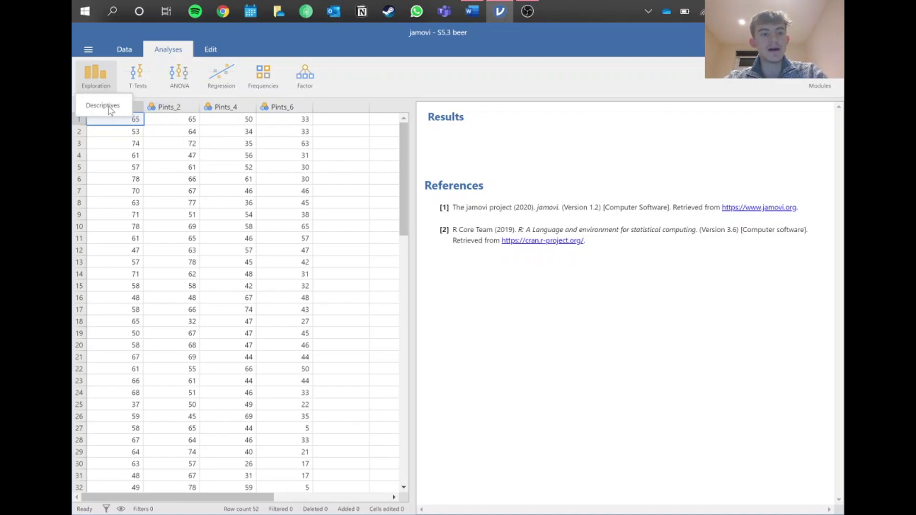
left_click(106, 108)
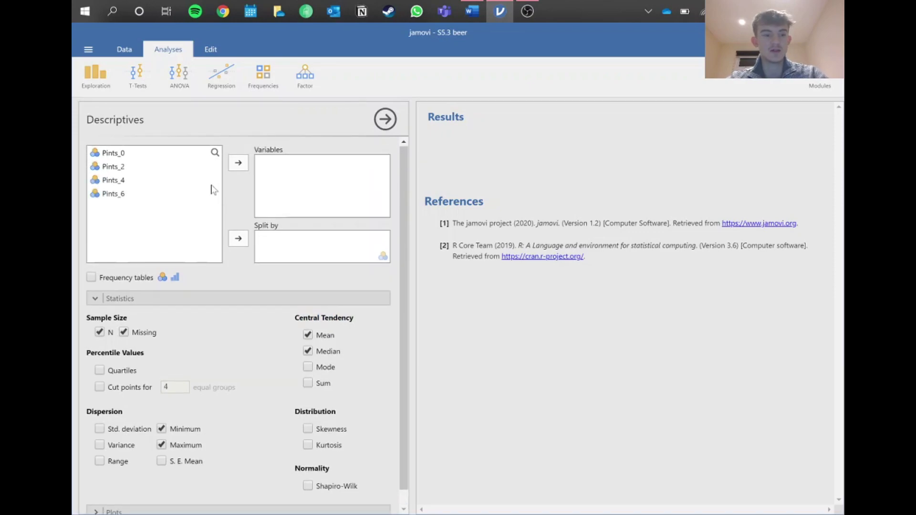
left_click(135, 154)
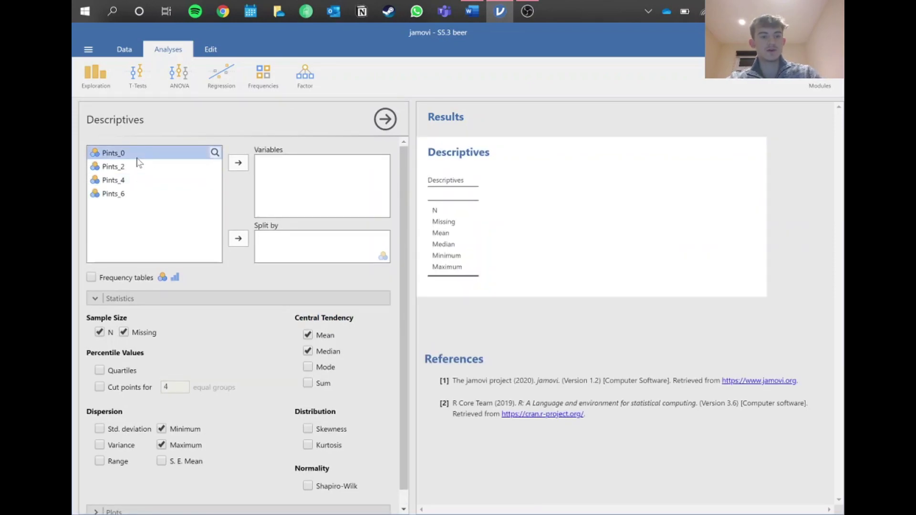
left_click(129, 194, "shift")
left_click(238, 163)
- Drop N, minimum, maximum and median from the table, and add the Shapiro-Wilk normality test
left_click(99, 332)
left_click(161, 429)
left_click(161, 444)
left_click(307, 486)
left_click(308, 351)
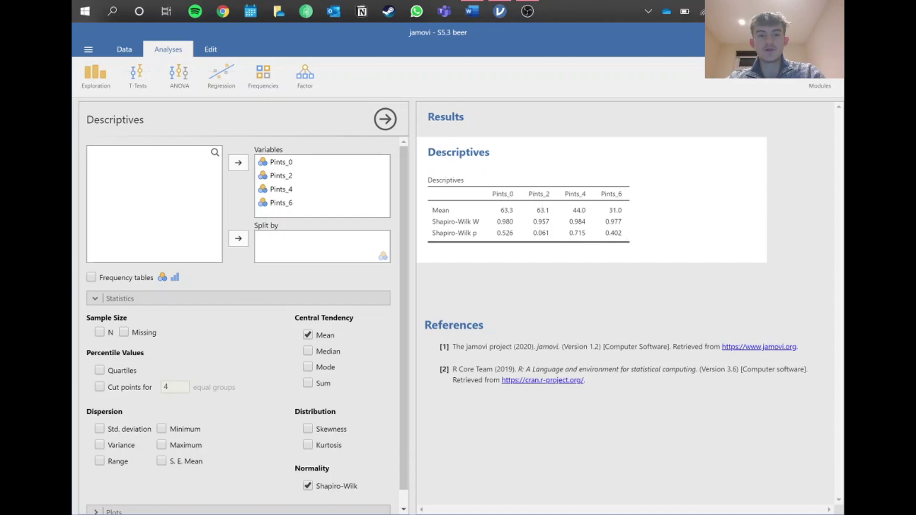
left_click(180, 76)
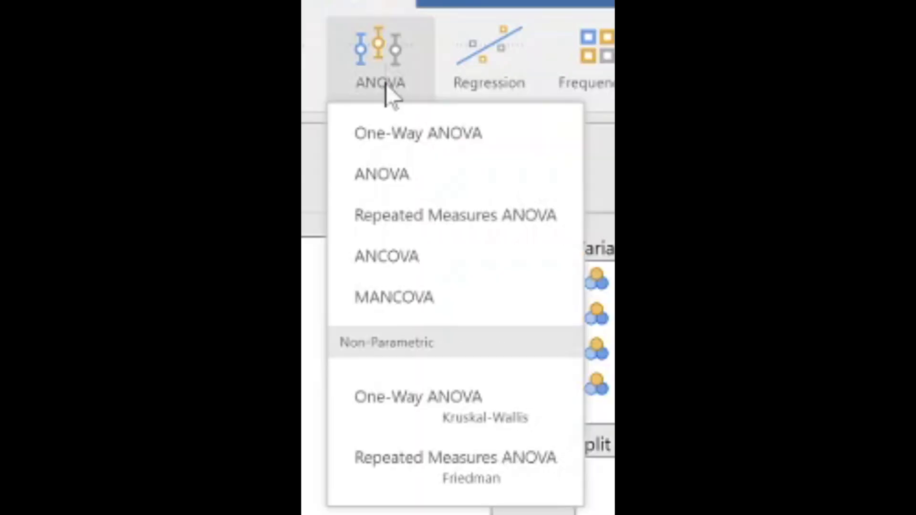
- Start a repeated measures ANOVA and name the factor levels 0, 2, 4 and 6
left_click(428, 215)
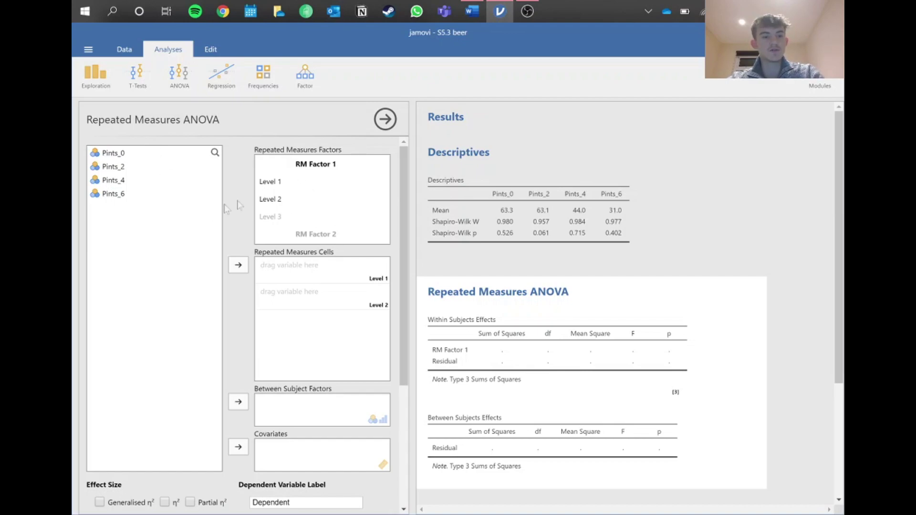
left_click(271, 182)
type("0")
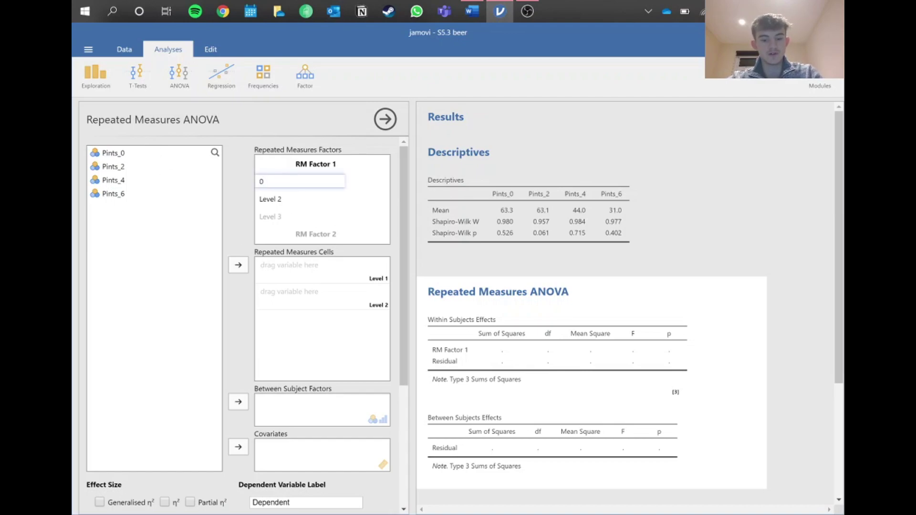
key("Return")
type("2")
key("Return")
type("4")
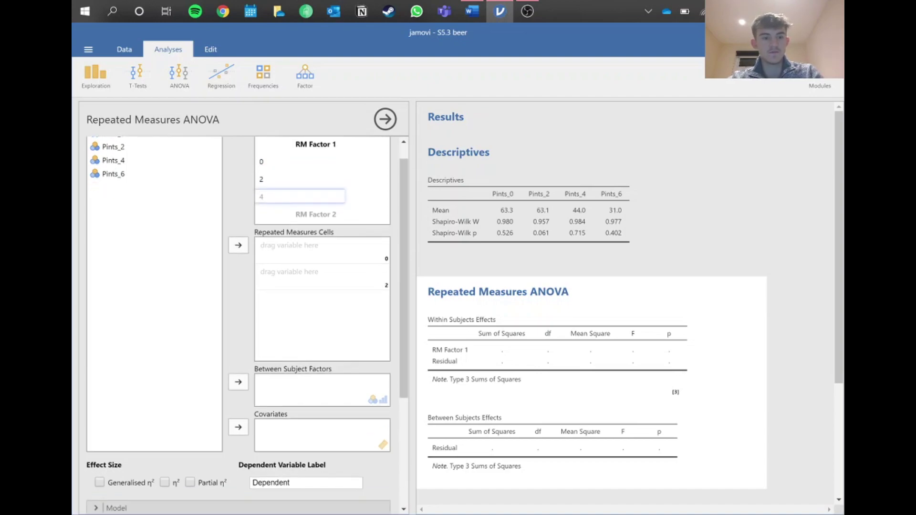
key("Return")
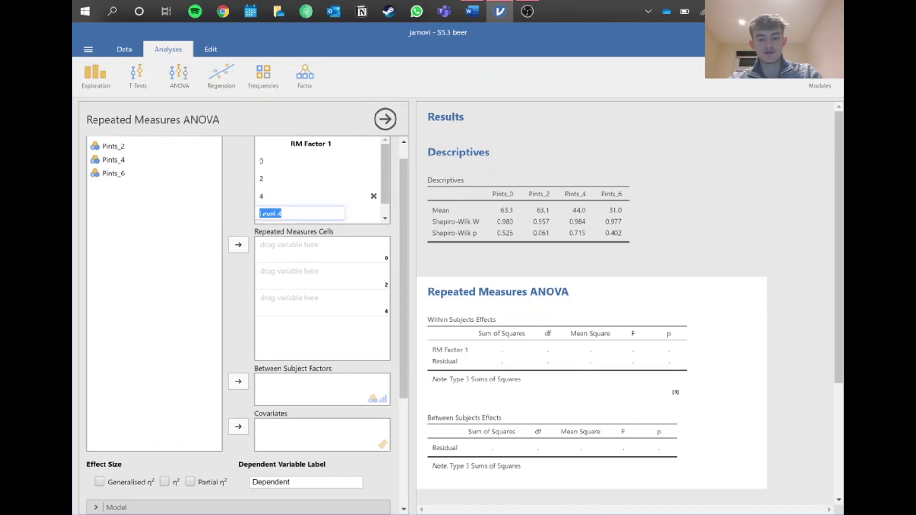
type("6")
key("Return")
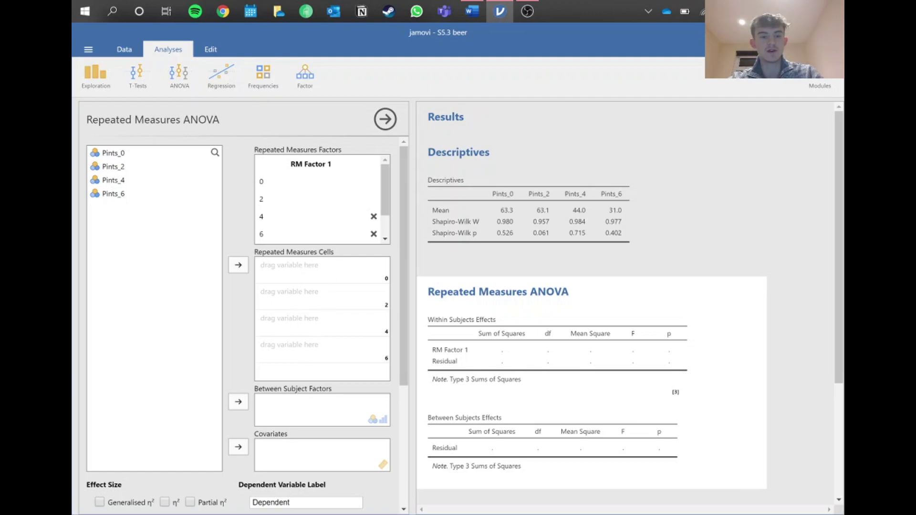
- Assign Pints_0 through Pints_6 to the repeated measures cells
left_click(145, 156)
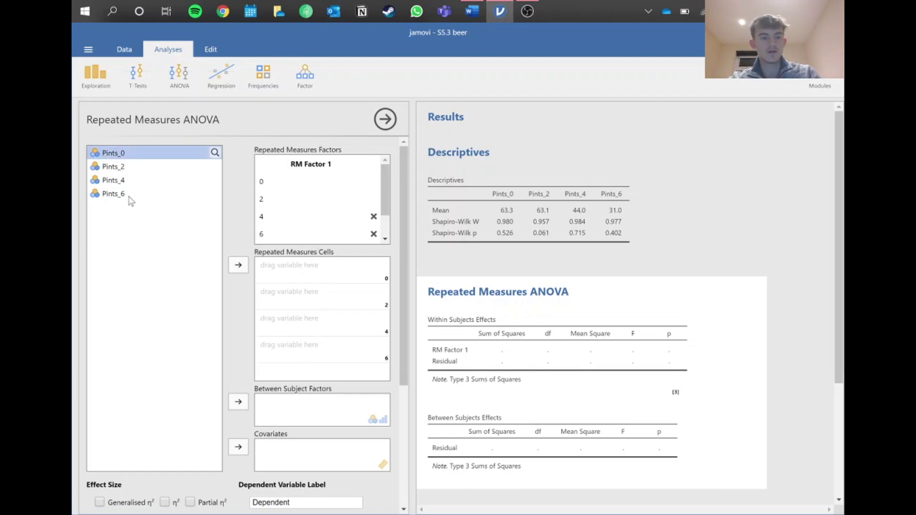
left_click(129, 196, "shift")
left_click(238, 264)
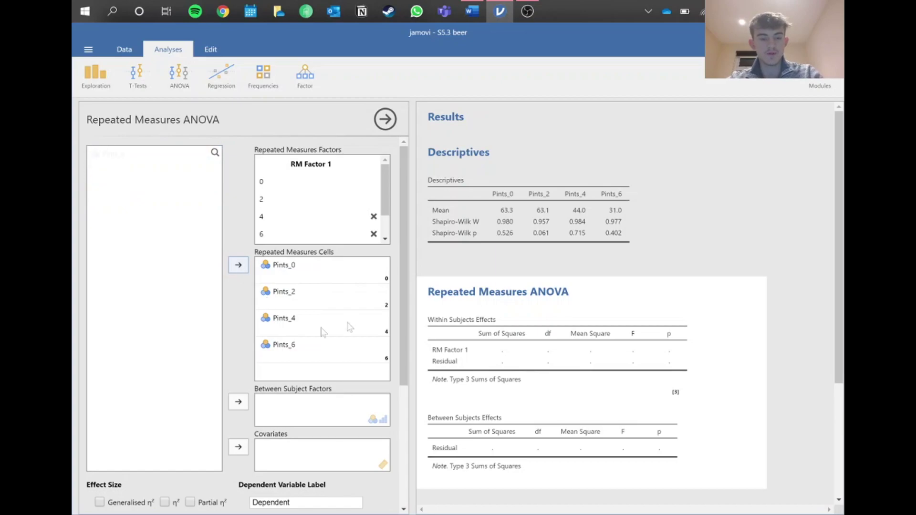
scroll(288, 394, "down", 4)
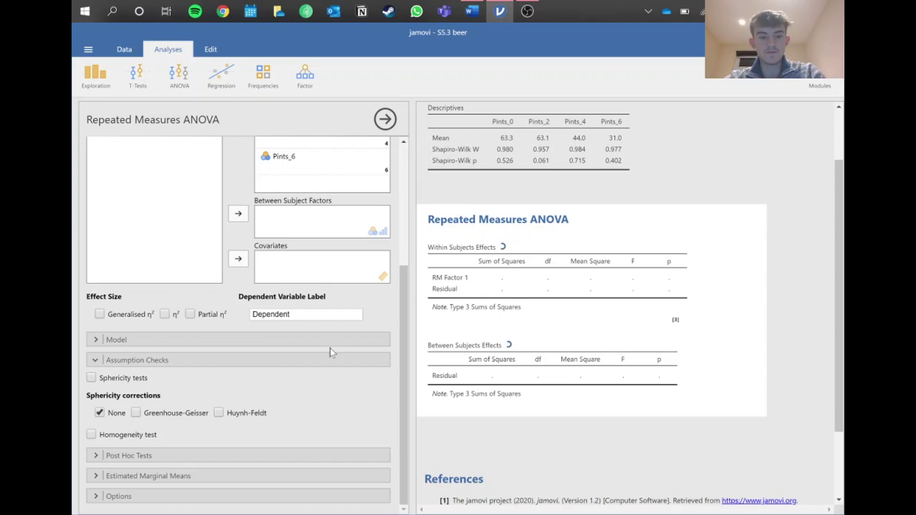
- Turn on sphericity tests (Mauchly's W 0.849, p 0.150), leaving the homogeneity test off
left_click(90, 379)
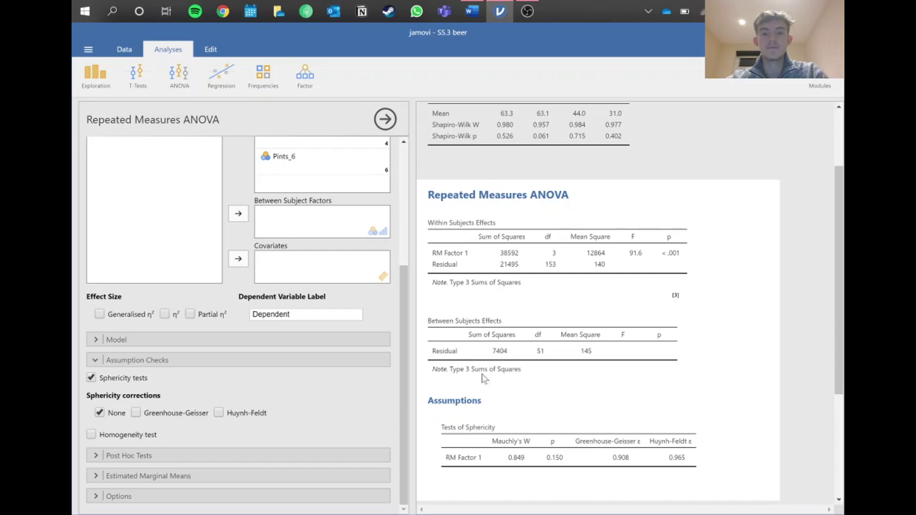
scroll(599, 354, "down", 3)
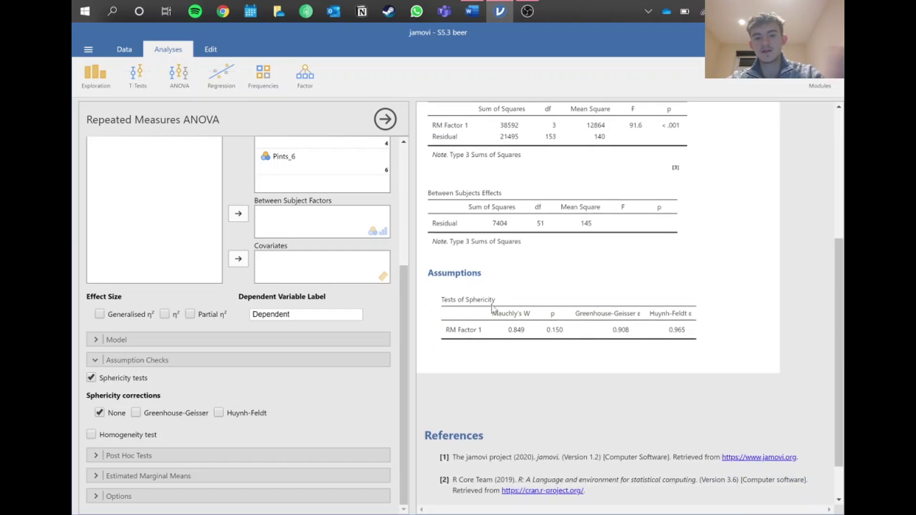
left_click(90, 434)
scroll(432, 367, "down", 1)
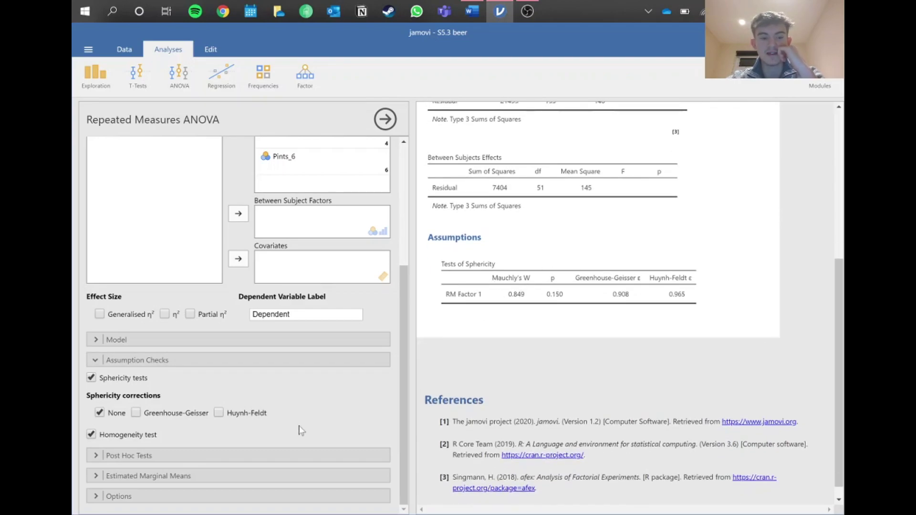
left_click(90, 435)
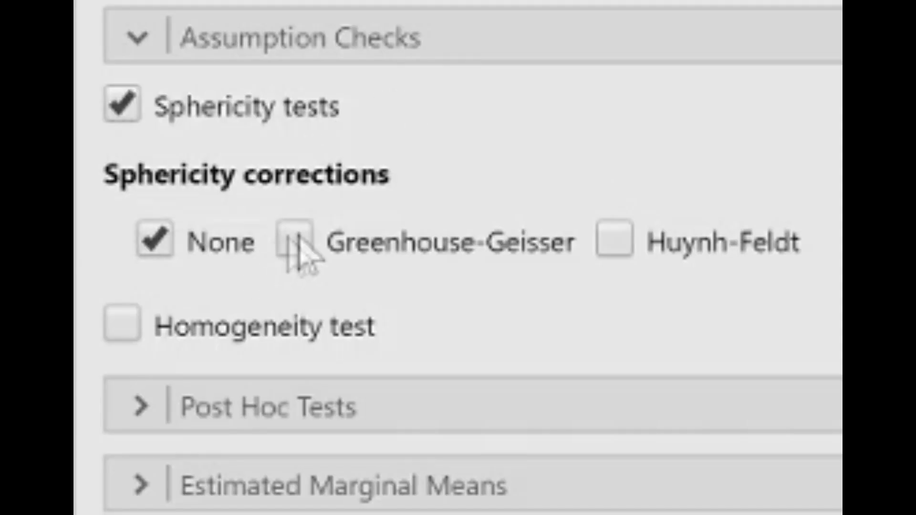
- Set sphericity correction to None only, giving F = 91.6 on 3 and 153 df, then collapse Assumption Checks
left_click(296, 241)
left_click(149, 239)
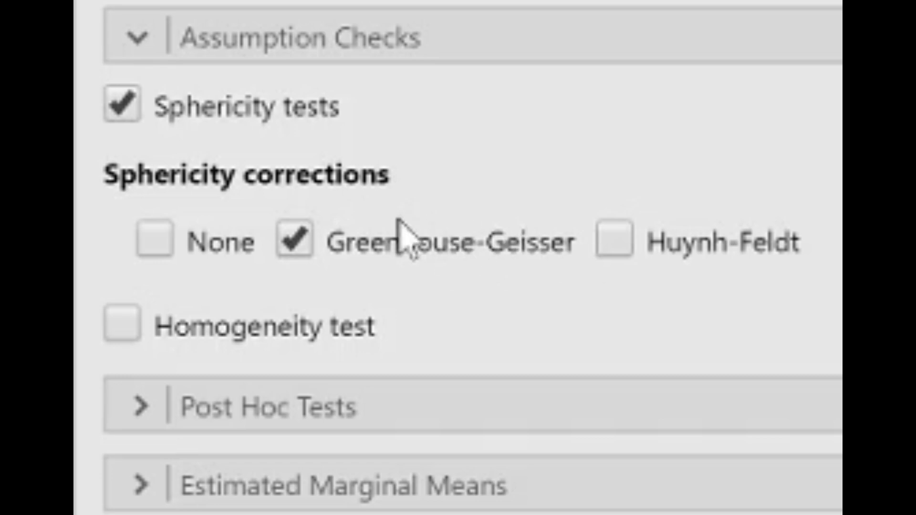
left_click(309, 244)
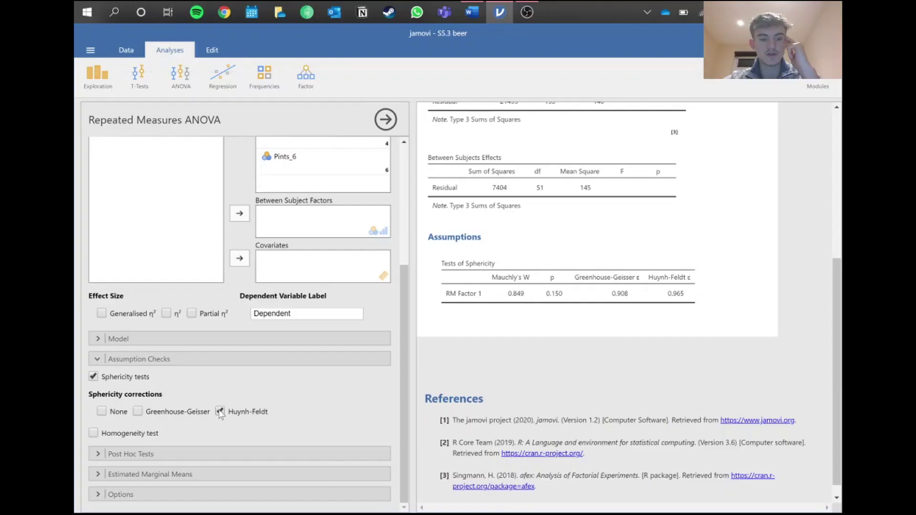
left_click(614, 241)
left_click(155, 239)
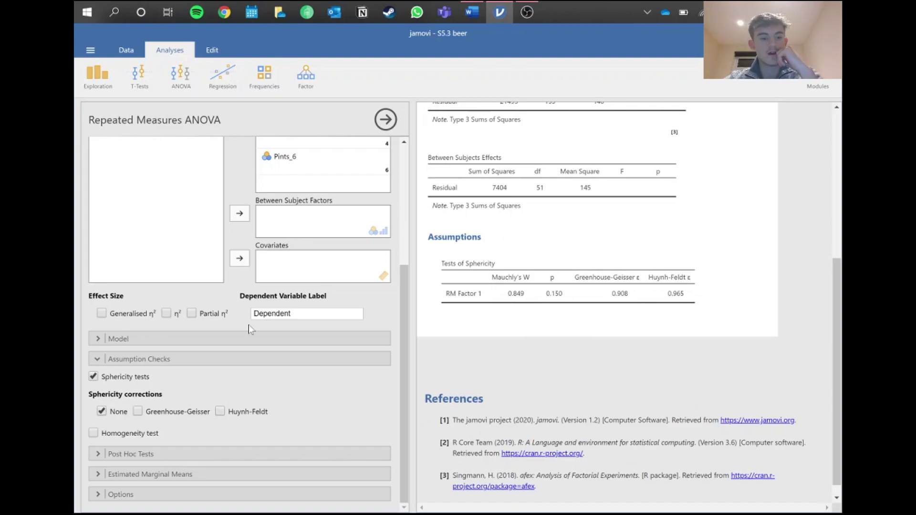
scroll(248, 324, "up", 3)
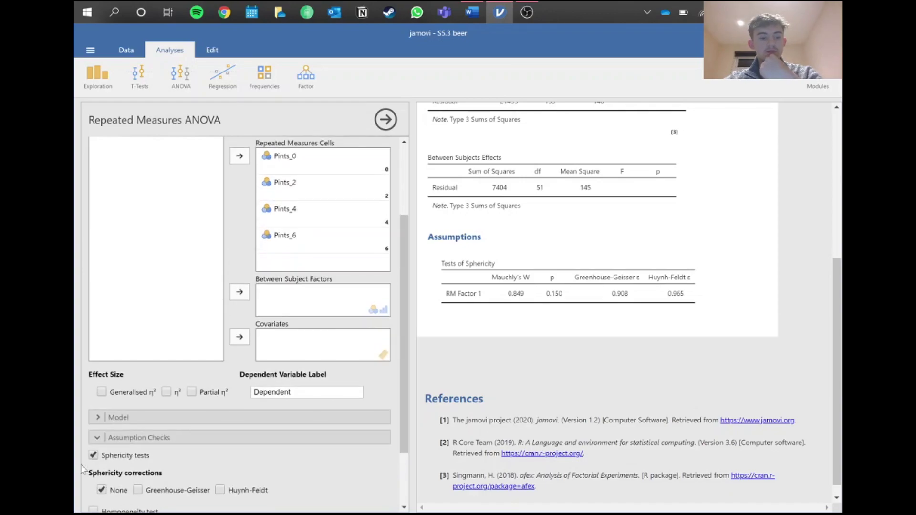
left_click(98, 438)
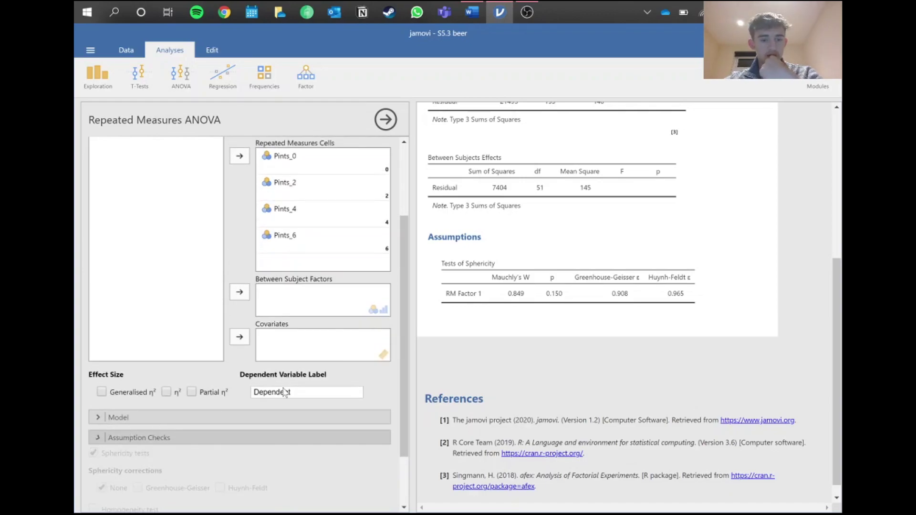
scroll(577, 315, "up", 1)
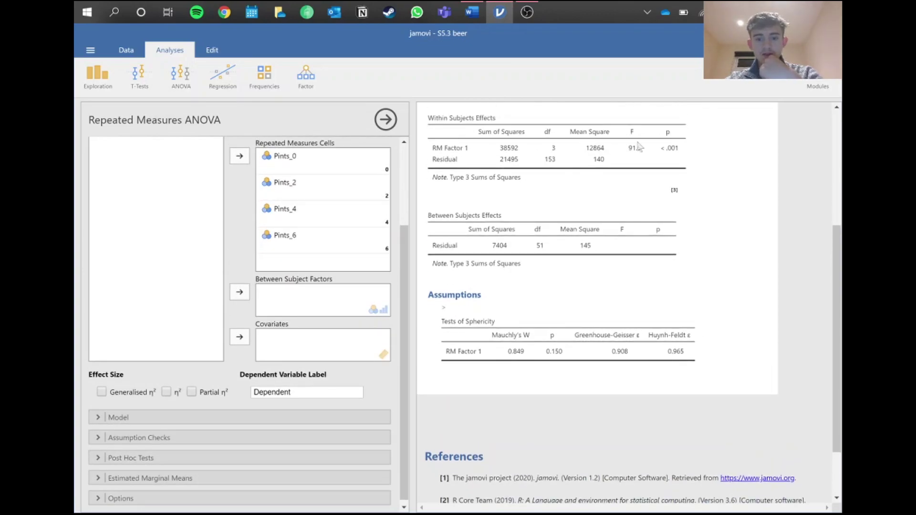
scroll(572, 268, "up", 1)
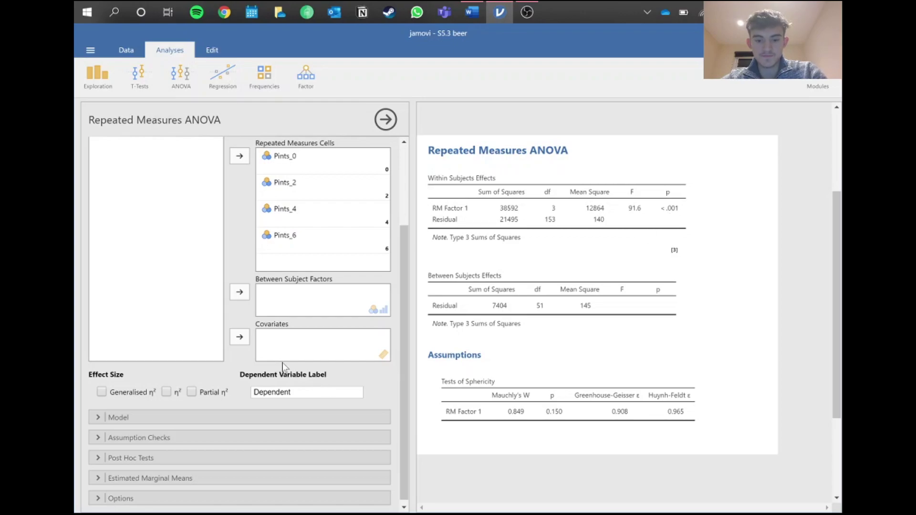
- Add RM Factor 1 to Tukey post hoc comparisons
scroll(289, 370, "down", 1)
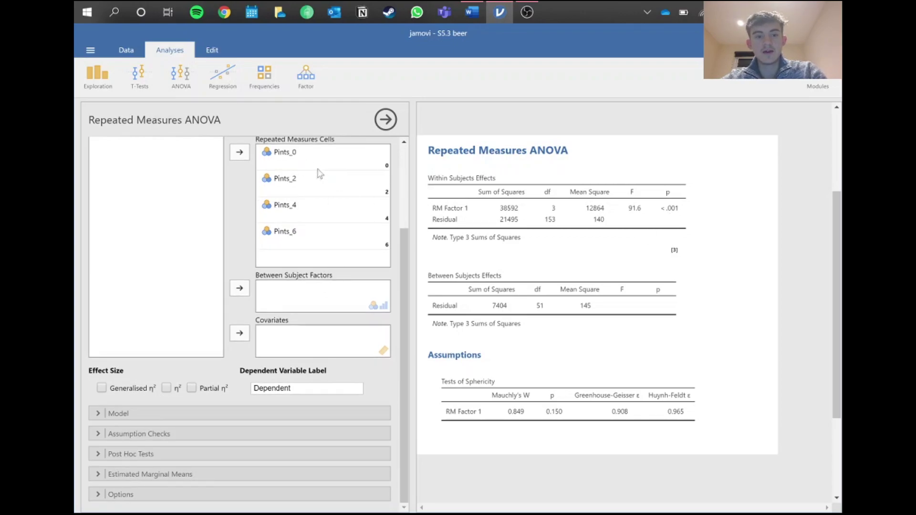
left_click(101, 452)
scroll(200, 382, "down", 3)
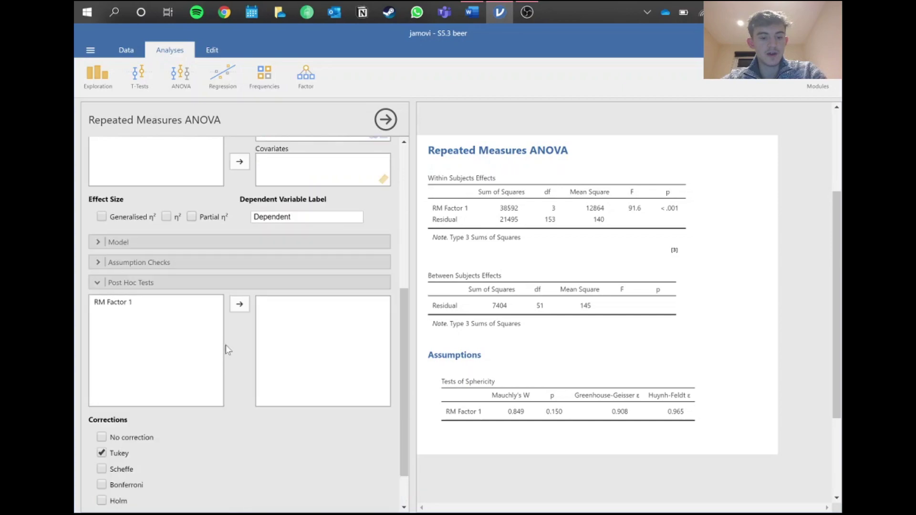
left_click(141, 306)
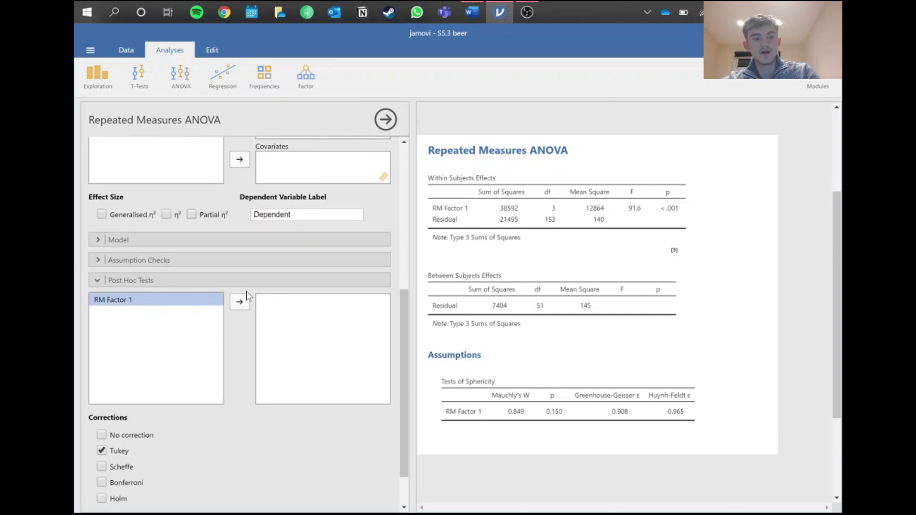
left_click(240, 301)
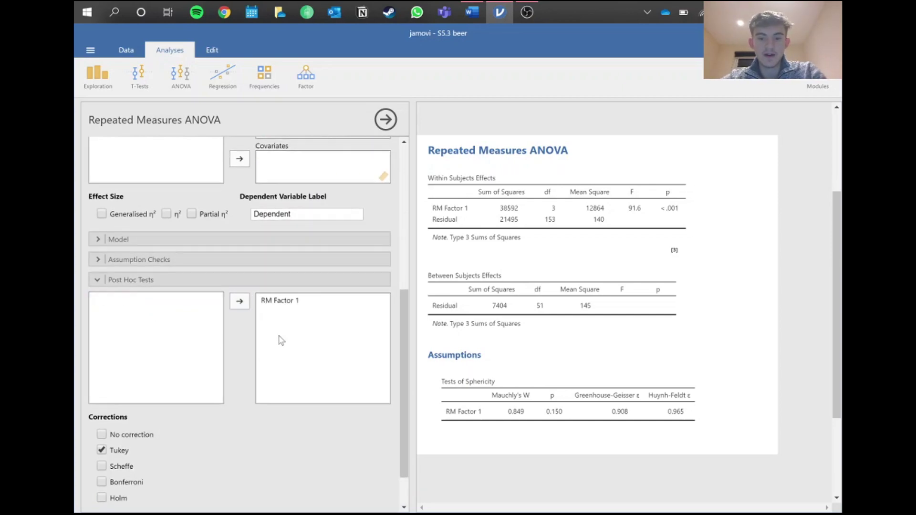
- Review the Tukey post hoc table, then return to the Word write-up
scroll(281, 340, "down", 1)
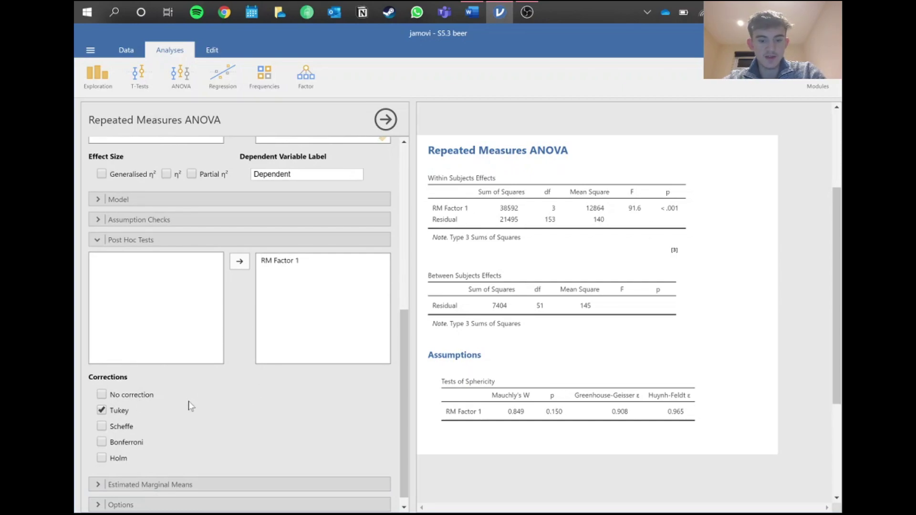
scroll(570, 266, "down", 4)
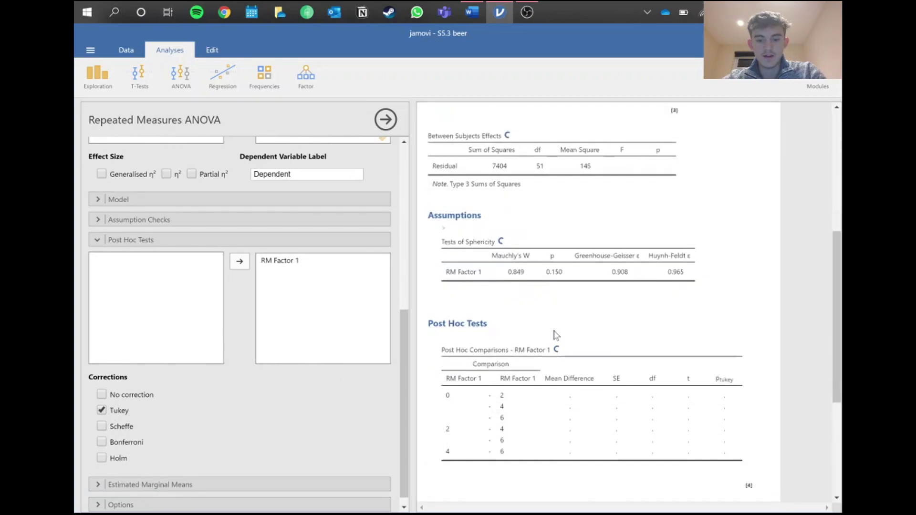
scroll(652, 178, "up", 7)
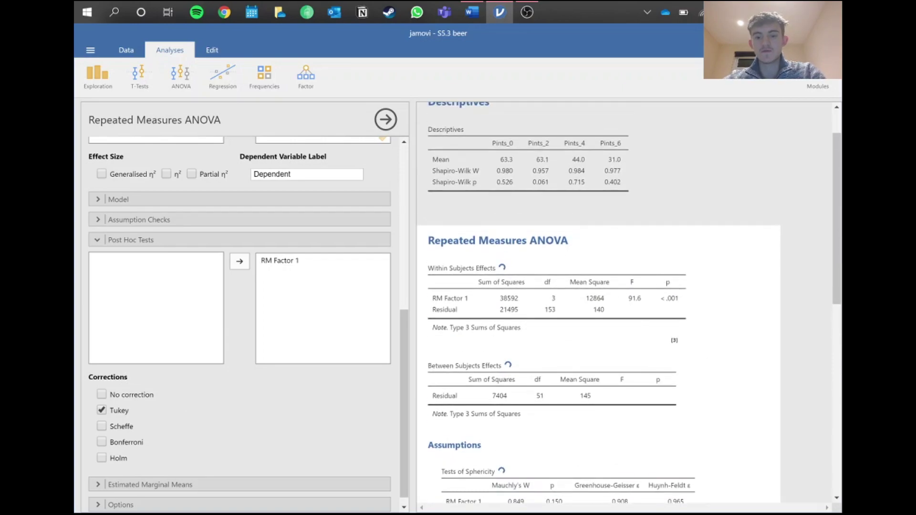
scroll(623, 388, "down", 3)
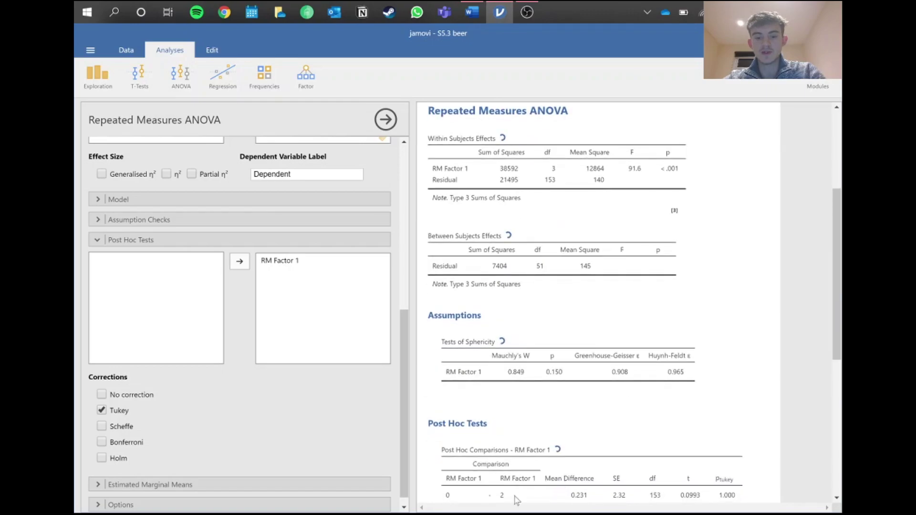
scroll(533, 453, "down", 2)
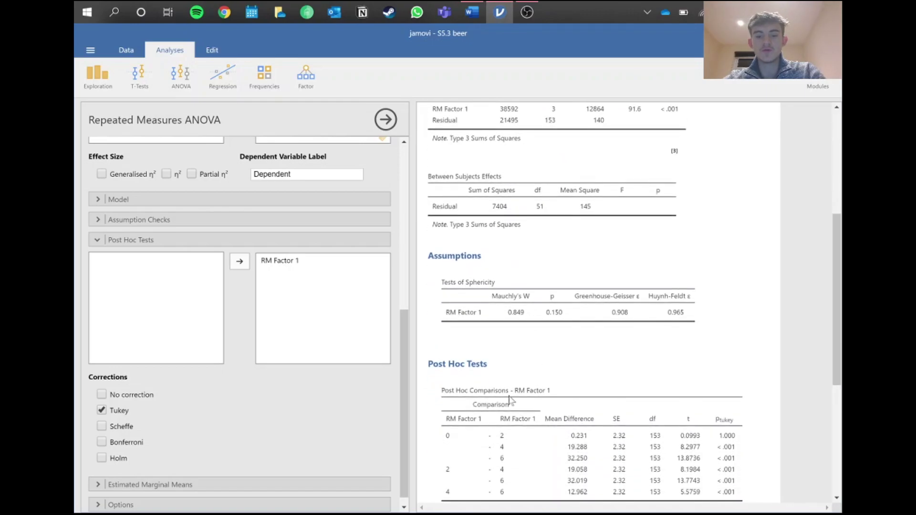
scroll(613, 344, "down", 2)
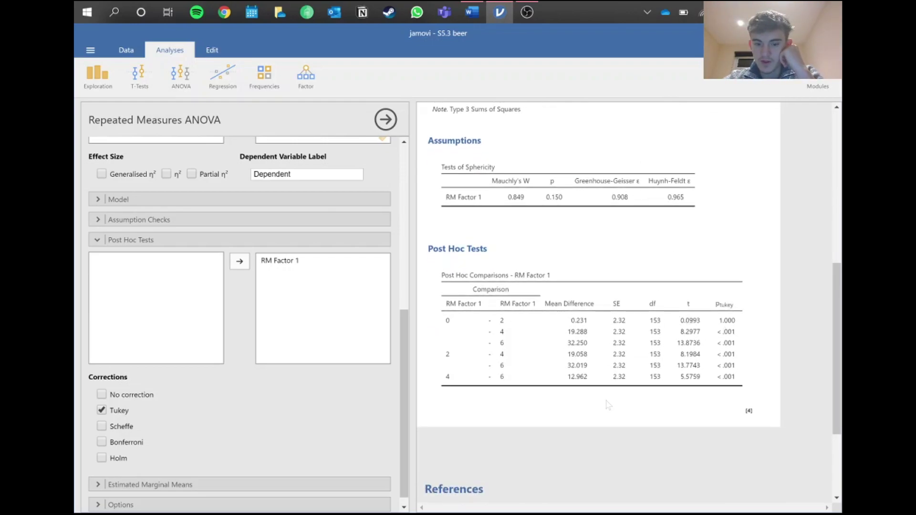
scroll(646, 285, "down", 1)
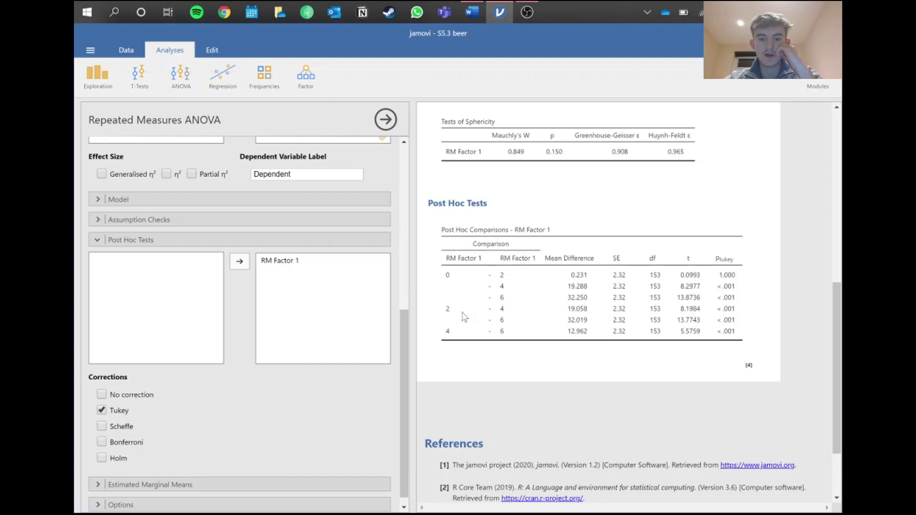
scroll(611, 224, "up", 1)
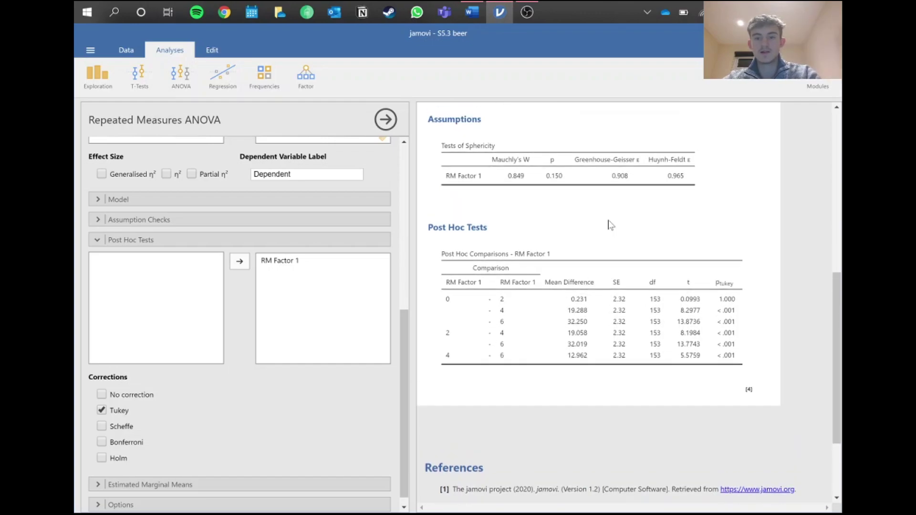
left_click(472, 12)
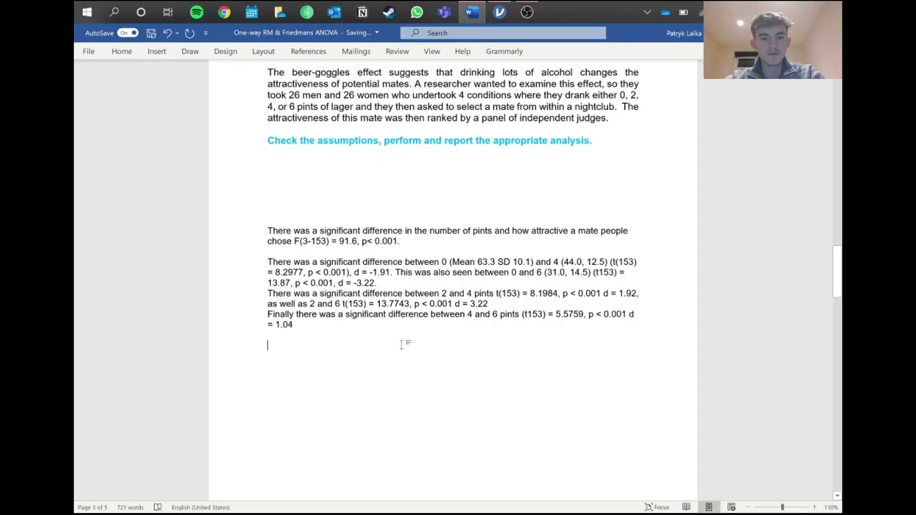
scroll(380, 302, "down", 1)
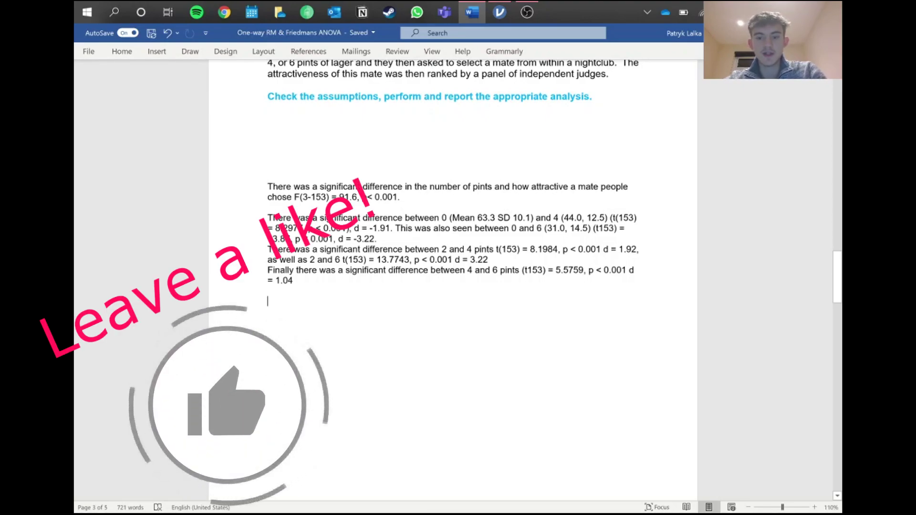
left_click(498, 12)
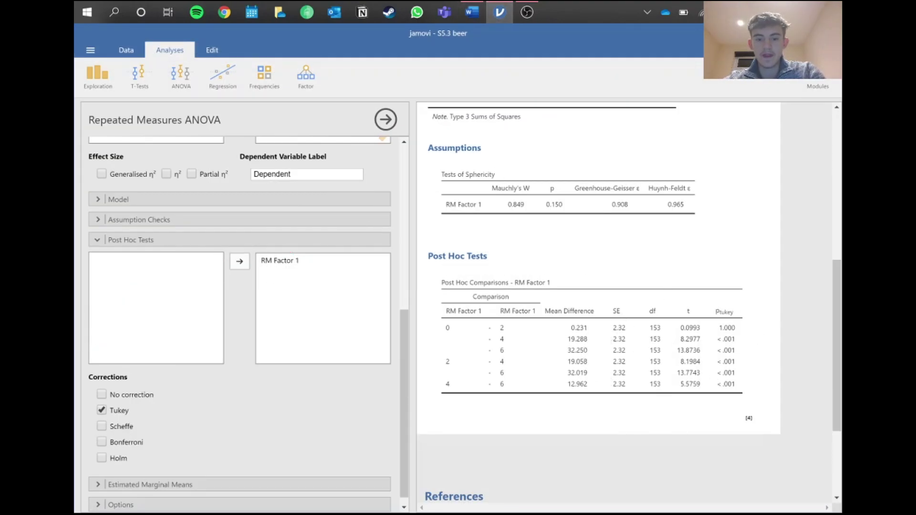
key("alt+Tab")
scroll(458, 248, "up", 3)
scroll(458, 249, "down", 1)
scroll(458, 248, "up", 3)
scroll(458, 267, "down", 4)
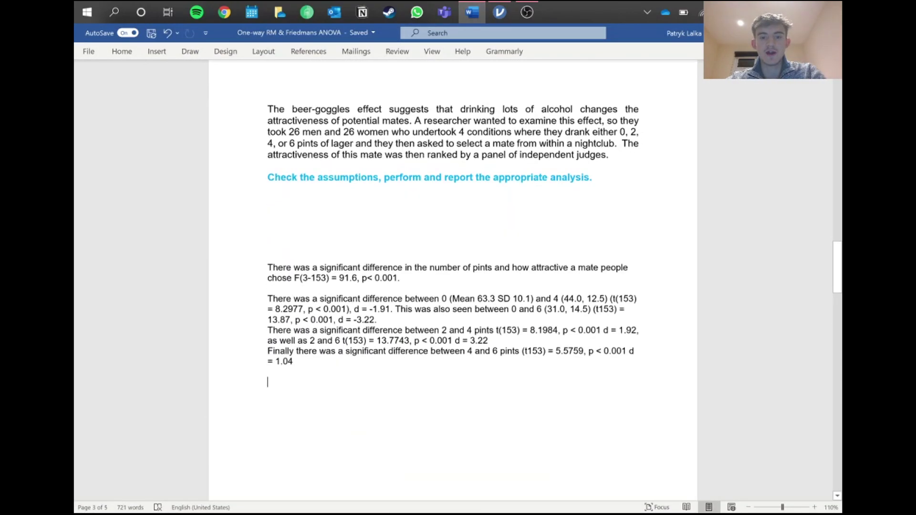